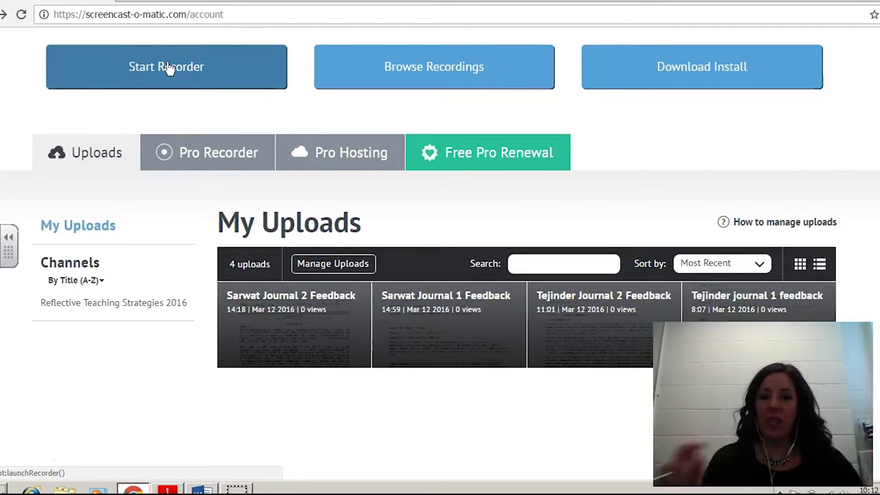
Step: Launch the Screencast-O-Matic recorder from the account page listing the four journal feedback uploads
click(168, 66)
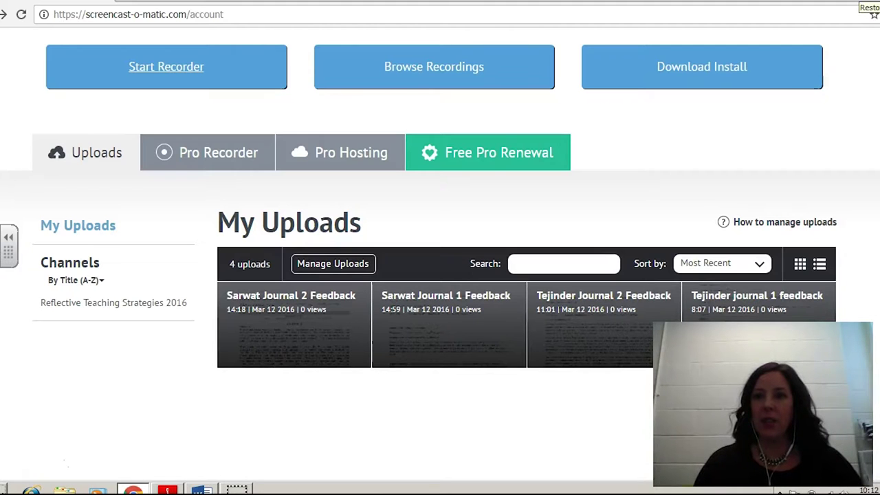
Step: Minimize the browser to reveal the Assignment #2 Word essay beside the A#2 marking scheme PDF
click(852, 2)
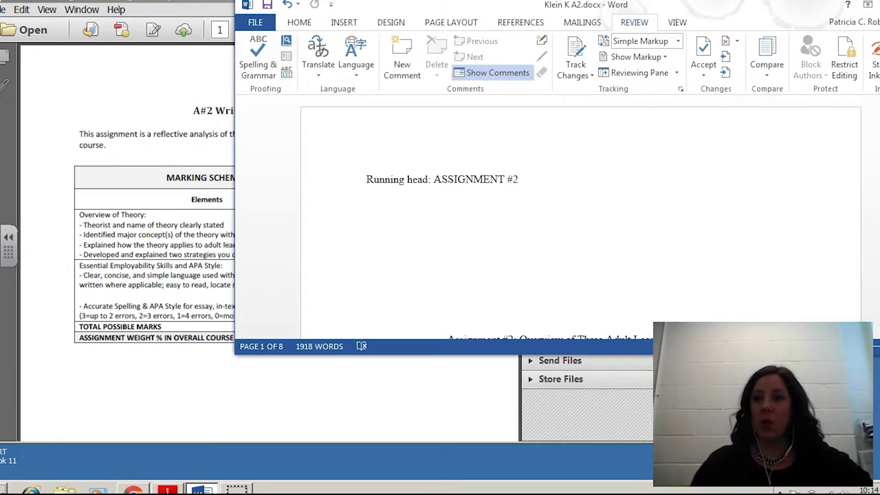
Step: Maximize the Word window and read down through the 'Assignment #2' title page
key(super+Up)
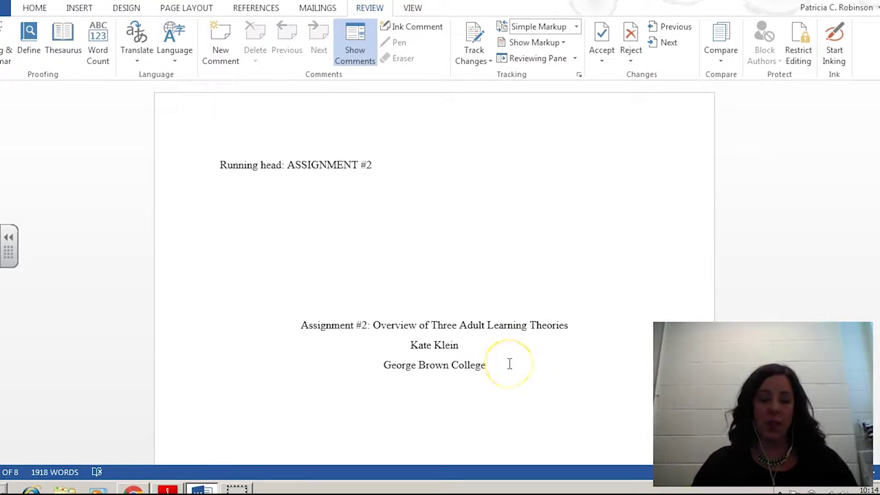
scroll(510, 363, down, 1)
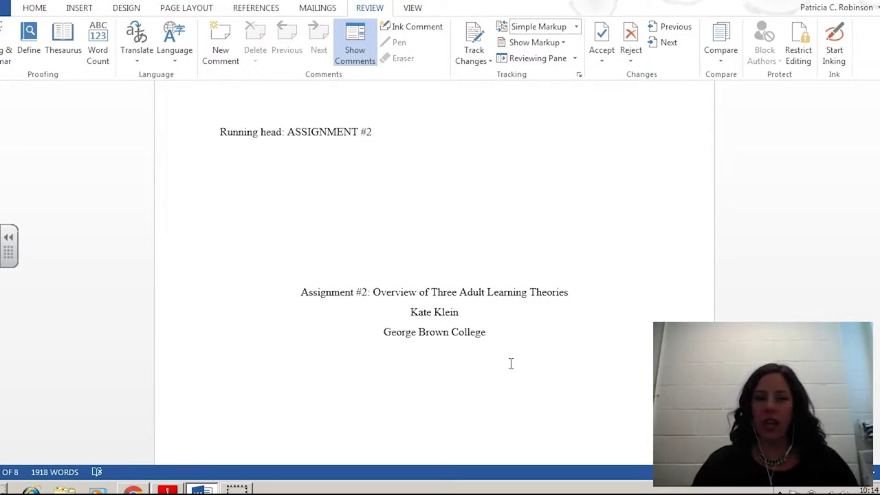
scroll(511, 364, down, 1)
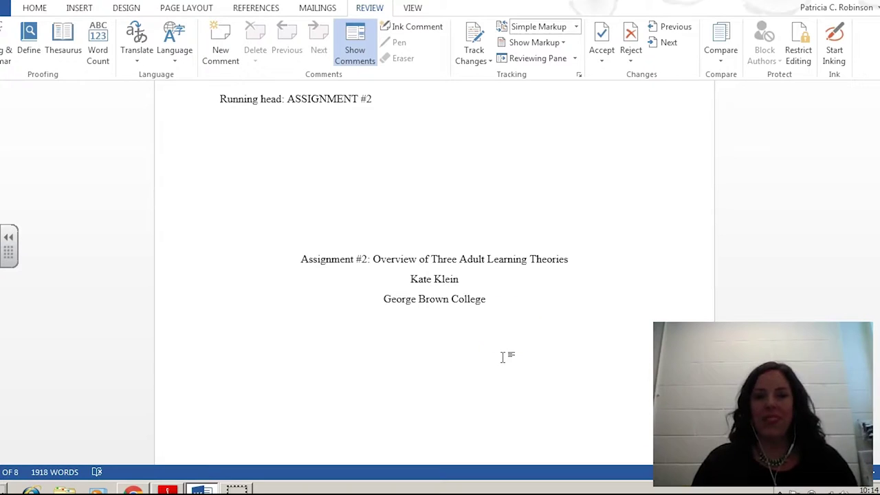
click(516, 298)
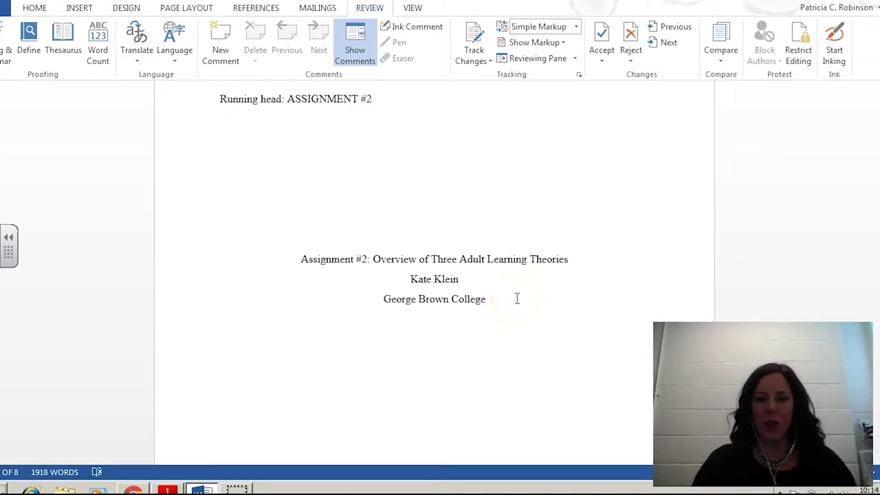
Step: Continue into page 2 and check the essay's word count in the status bar
scroll(517, 298, down, 3)
scroll(517, 298, down, 8)
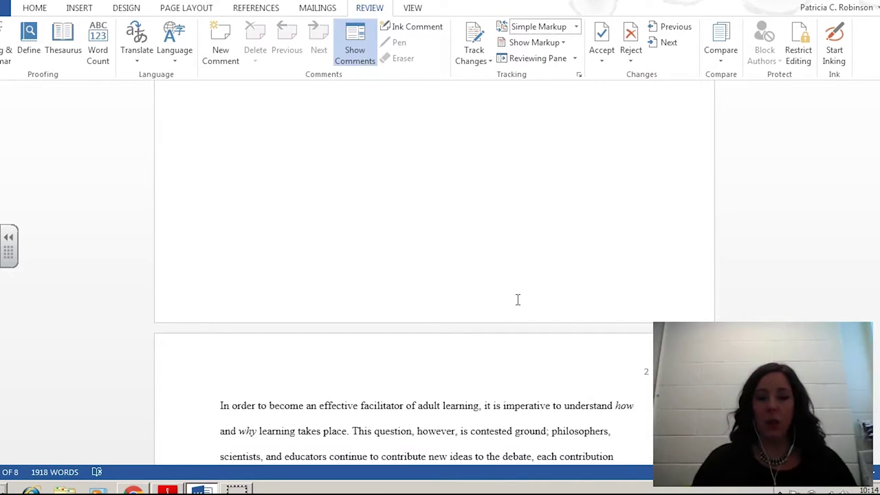
click(471, 330)
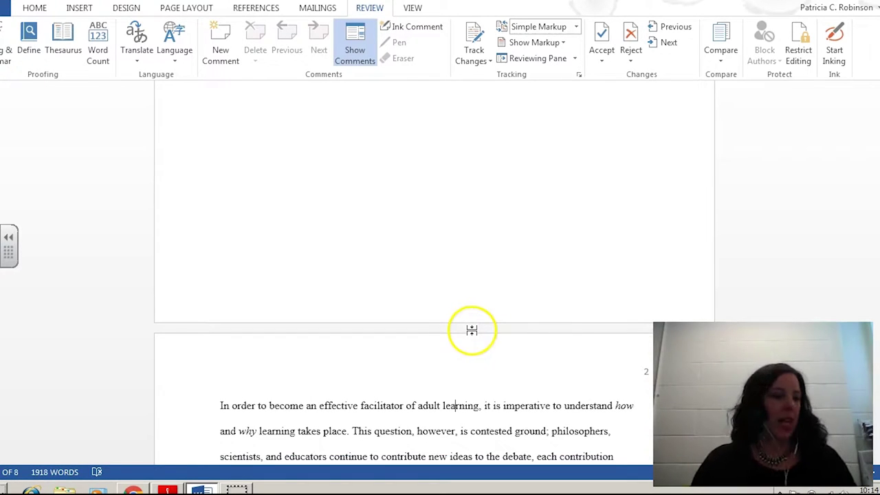
scroll(471, 330, down, 3)
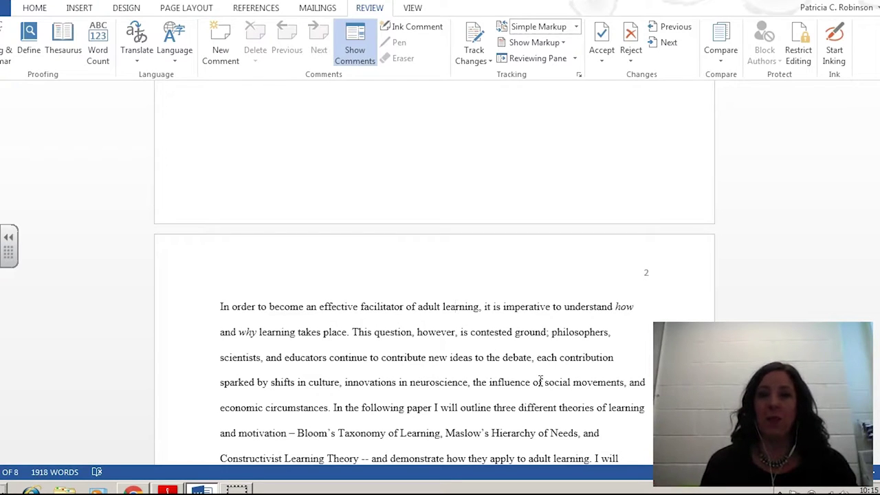
click(41, 466)
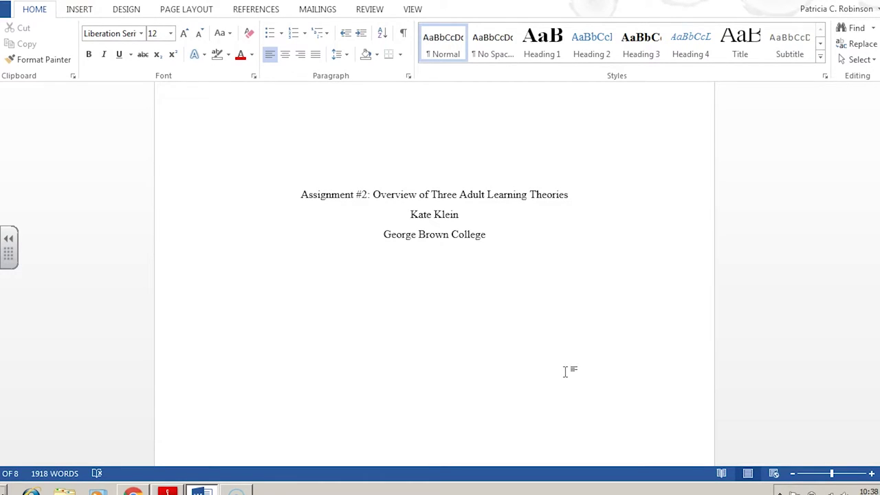
Step: Bring page 2's introduction paragraph into view and point to its opening
click(506, 302)
click(497, 287)
scroll(496, 286, down, 5)
scroll(496, 284, down, 5)
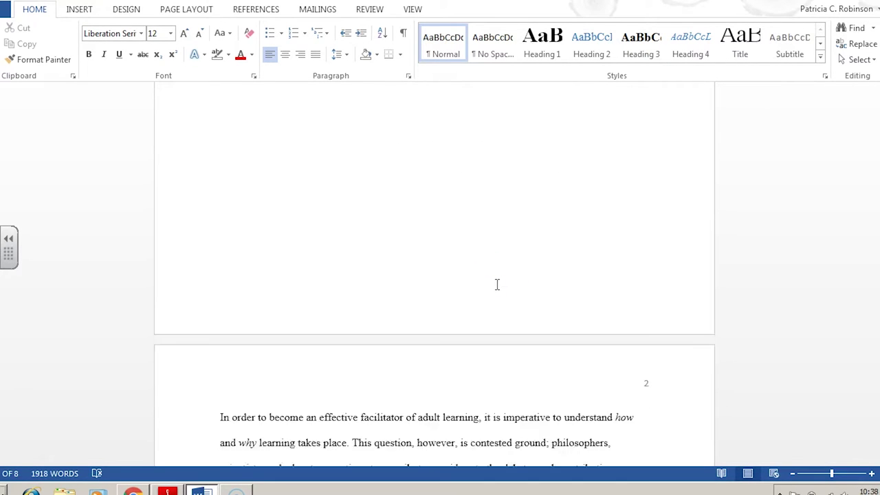
scroll(497, 284, down, 2)
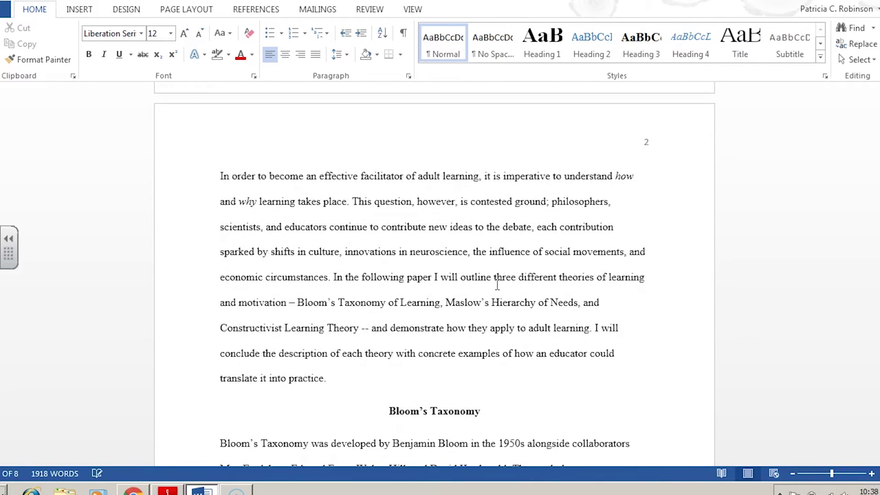
click(419, 169)
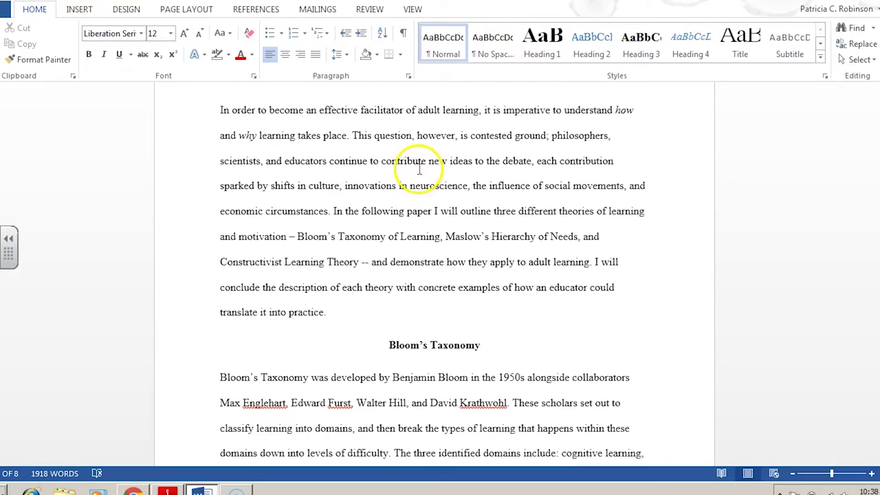
click(220, 110)
Step: Select the phrase 'In the following paper I', then copy the introduction's closing sentence
click(335, 211)
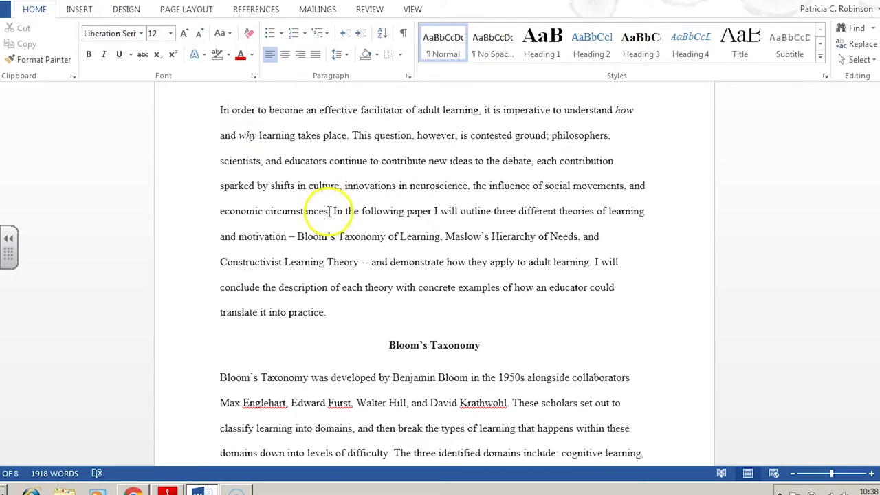
drag(334, 211, 457, 212)
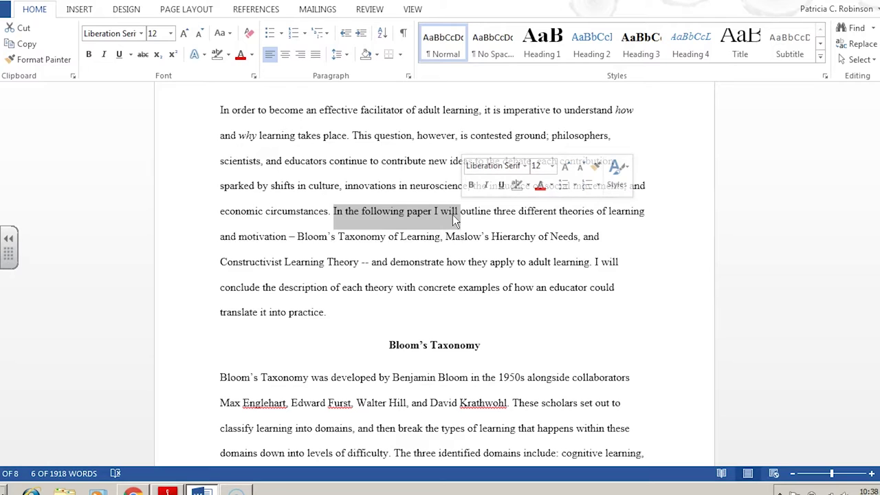
click(444, 266)
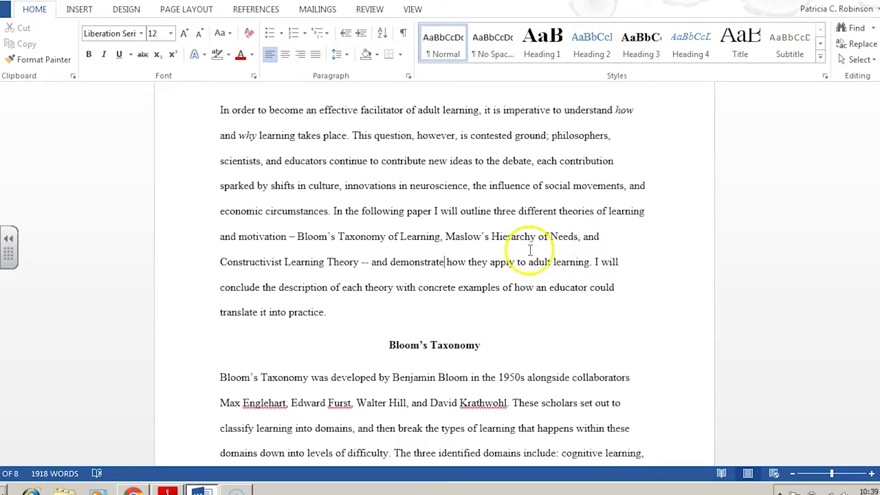
drag(593, 262, 621, 312)
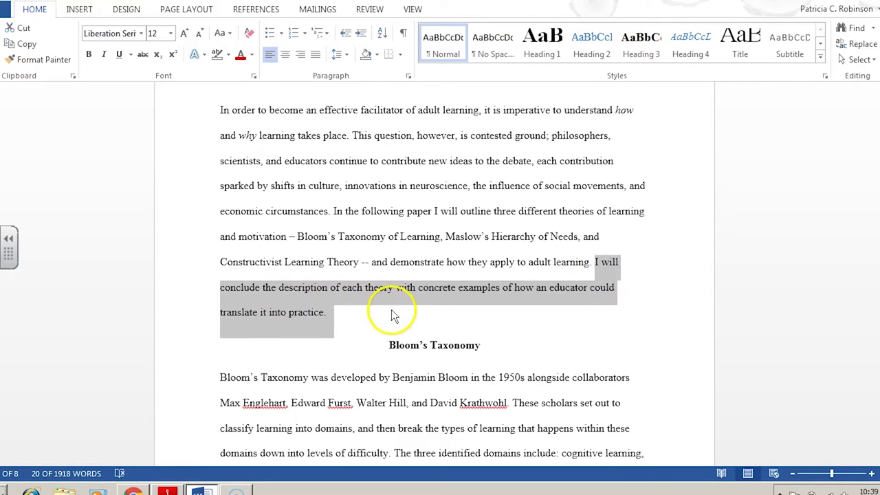
key(ctrl+c)
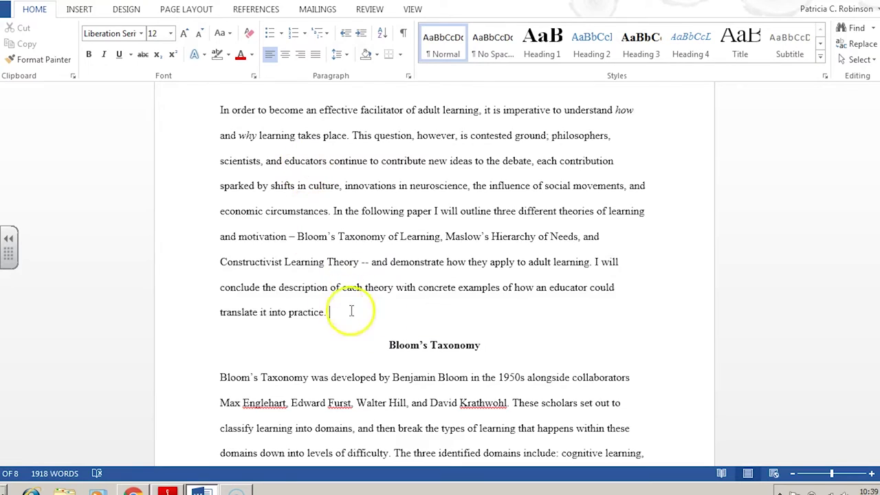
Step: Move from the Bloom's Taxonomy section down to the References list on page 8
scroll(440, 309, down, 1)
scroll(440, 309, down, 3)
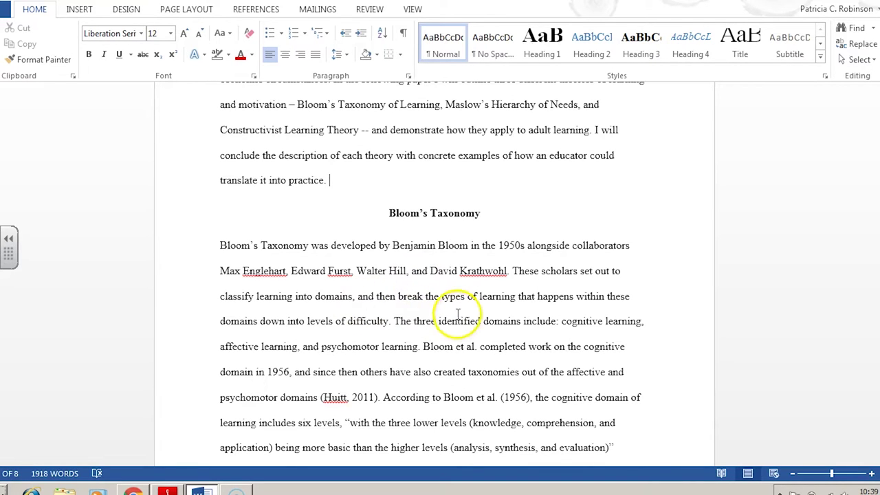
scroll(454, 320, down, 5)
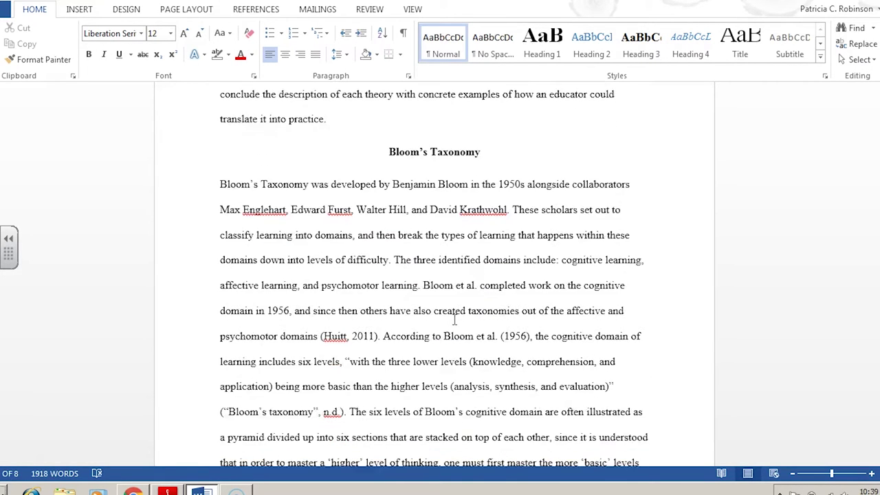
scroll(454, 320, down, 1)
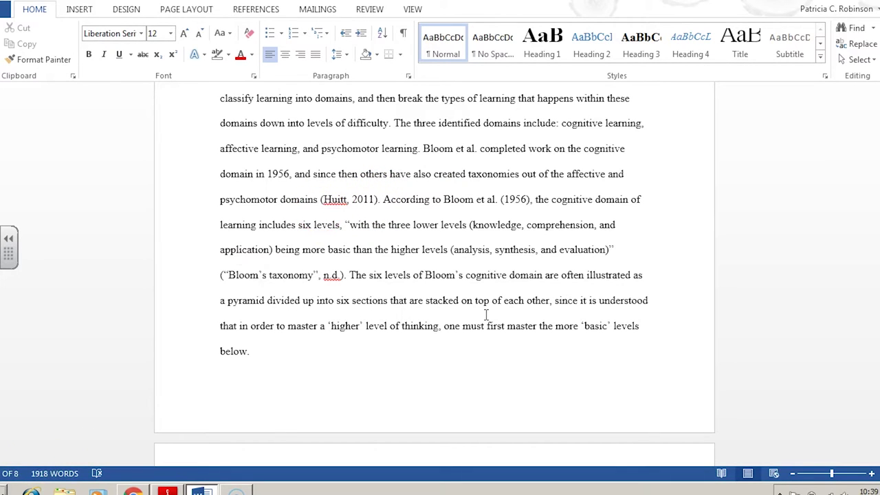
scroll(554, 303, down, 10)
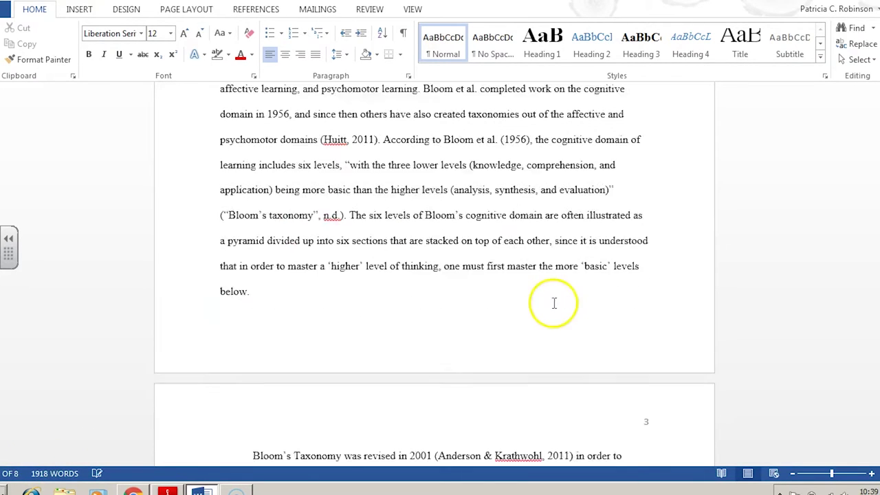
scroll(554, 303, down, 10)
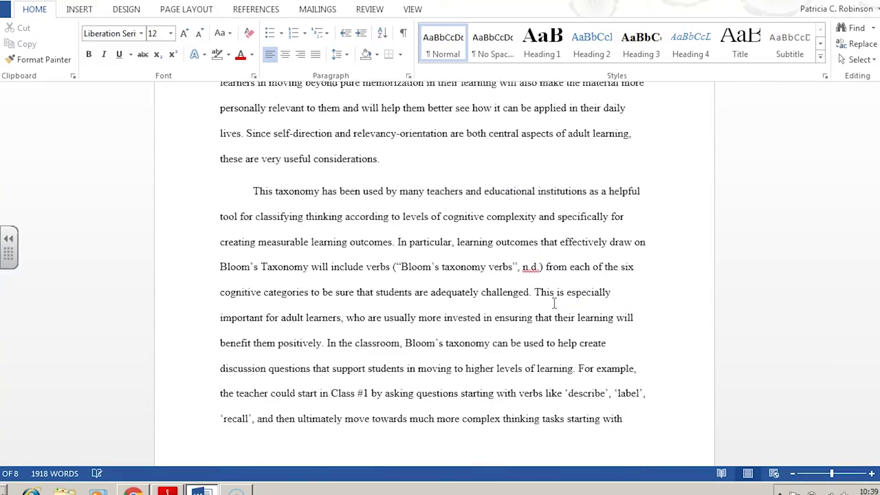
scroll(554, 303, down, 10)
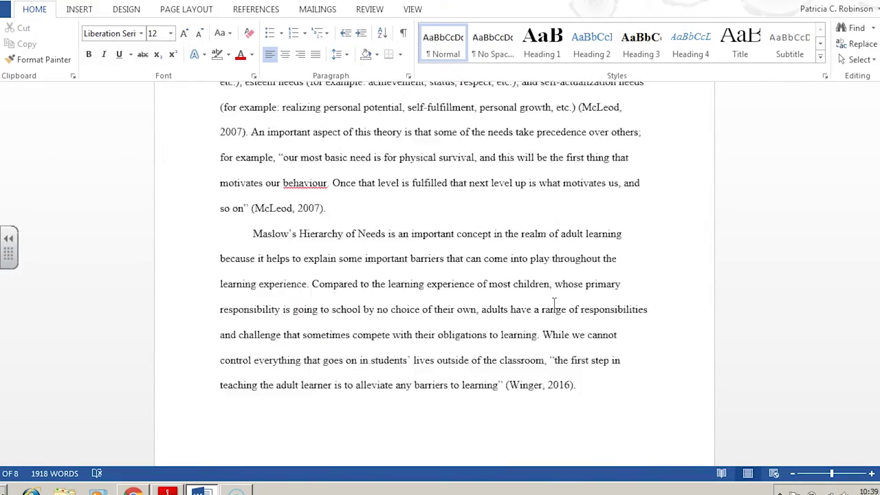
scroll(554, 303, down, 10)
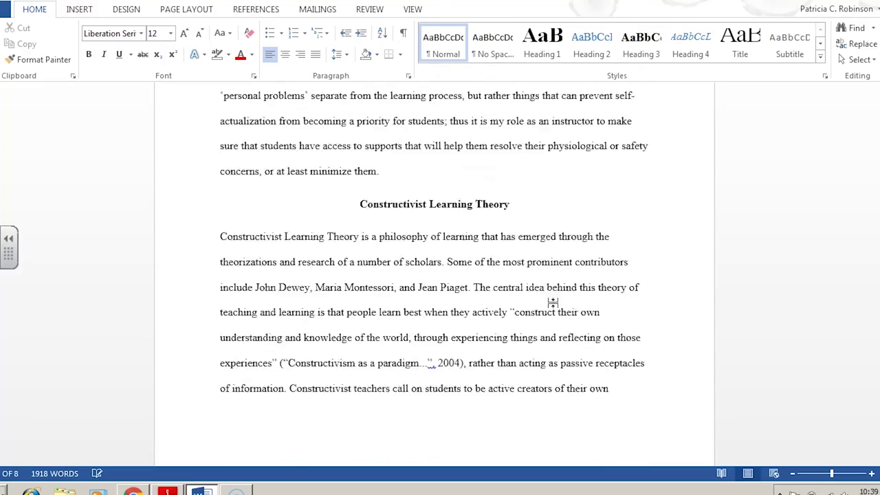
scroll(554, 303, down, 10)
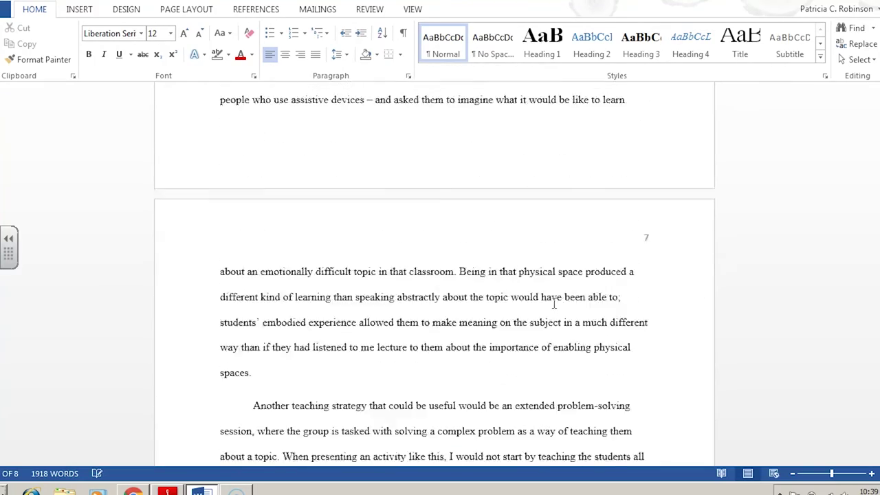
scroll(554, 308, down, 5)
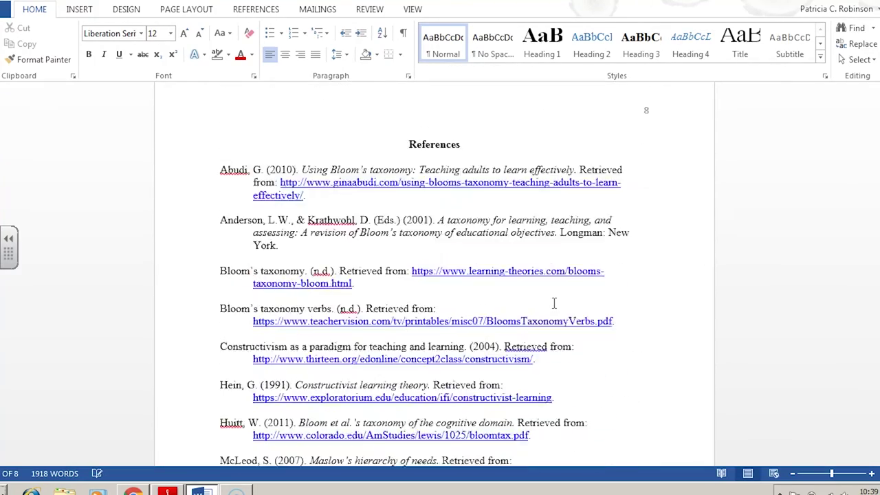
Step: Review the References list down to the Winger entry, then return to the conclusion's last paragraph
click(589, 334)
scroll(591, 334, down, 2)
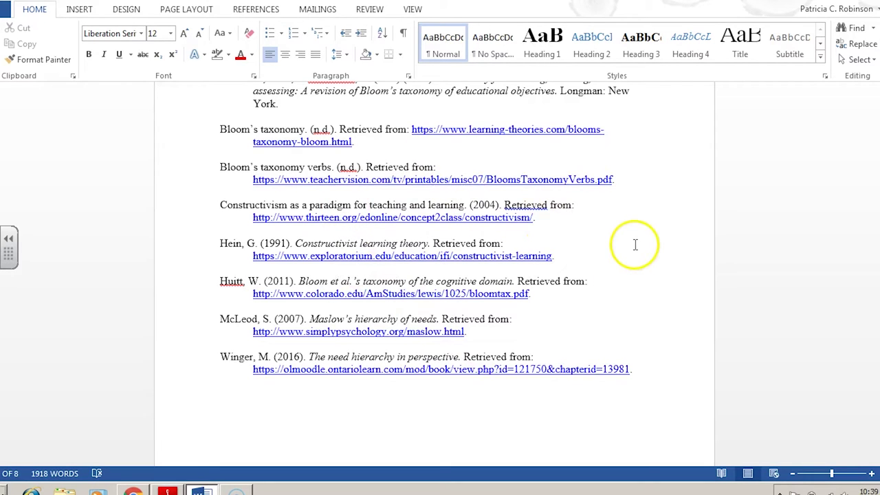
scroll(632, 243, up, 1)
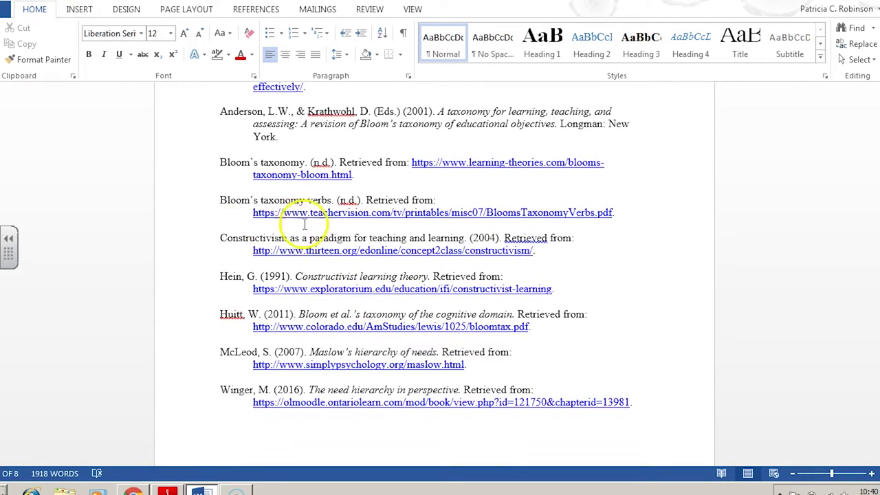
scroll(288, 230, up, 2)
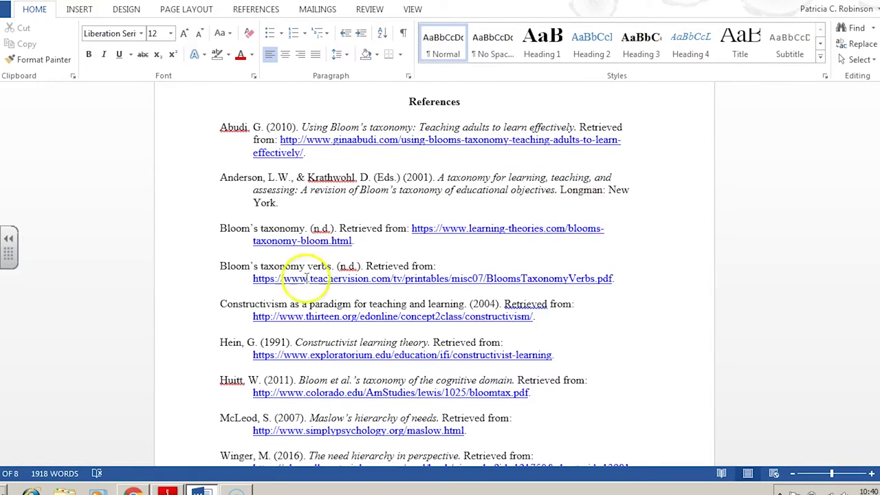
scroll(615, 313, down, 2)
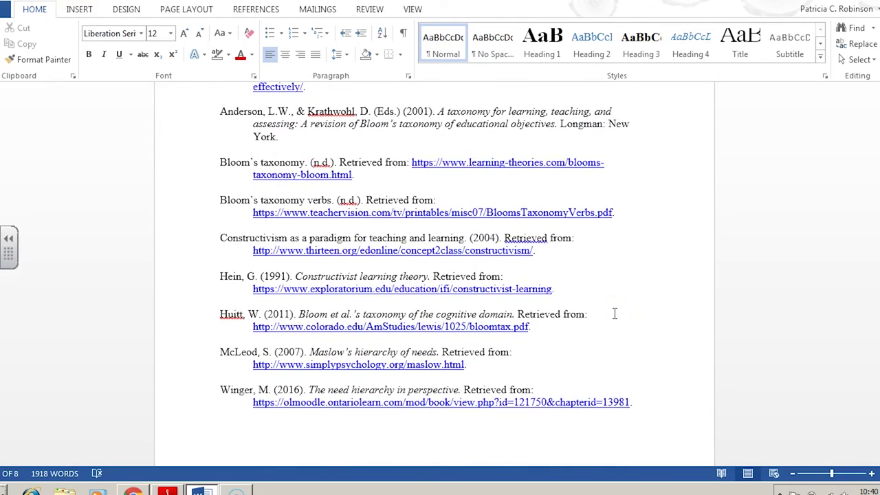
scroll(614, 313, up, 11)
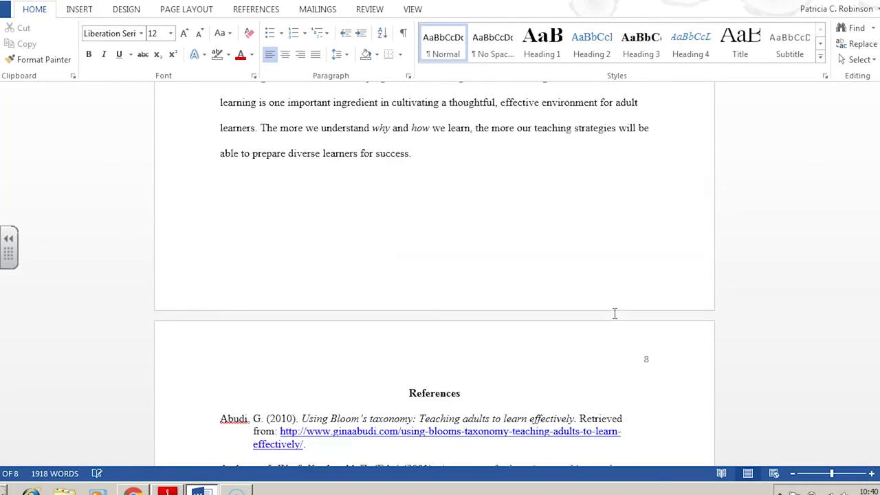
scroll(615, 313, up, 4)
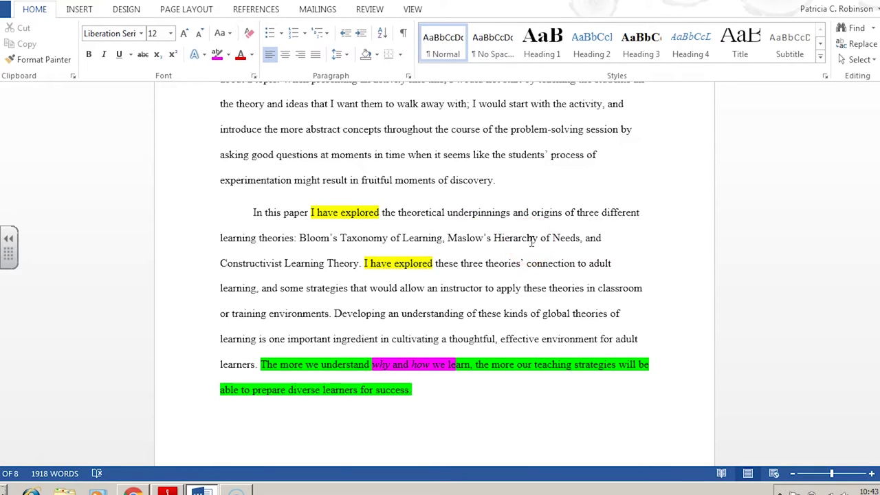
Step: Go back up from the conclusion to the Maslow's Hierarchy of Needs section ending with the Winger, 2016 quotation
scroll(524, 240, up, 5)
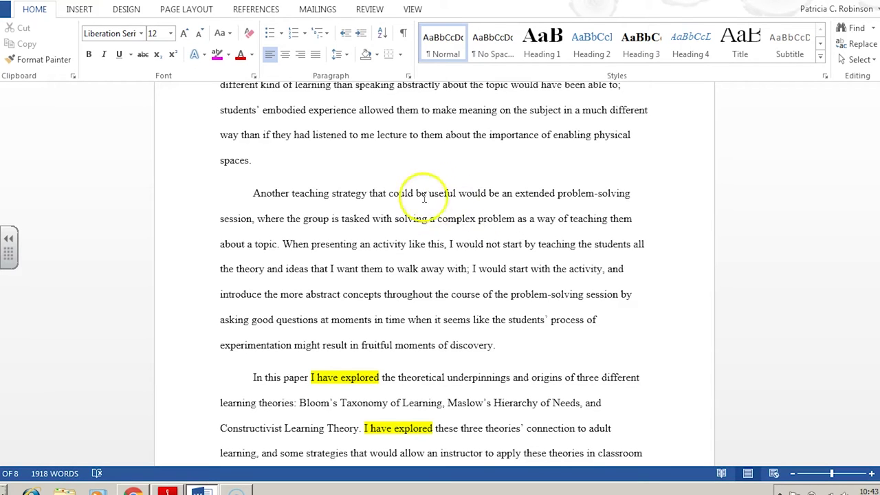
scroll(458, 220, up, 10)
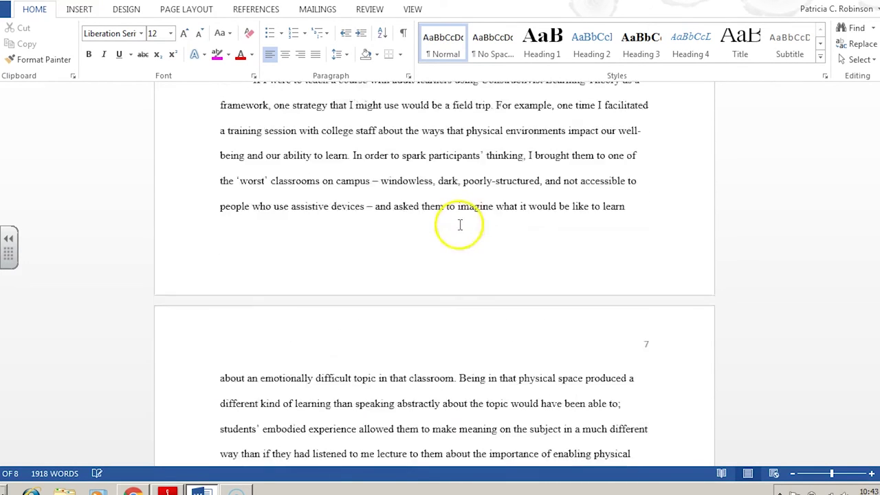
scroll(460, 225, up, 15)
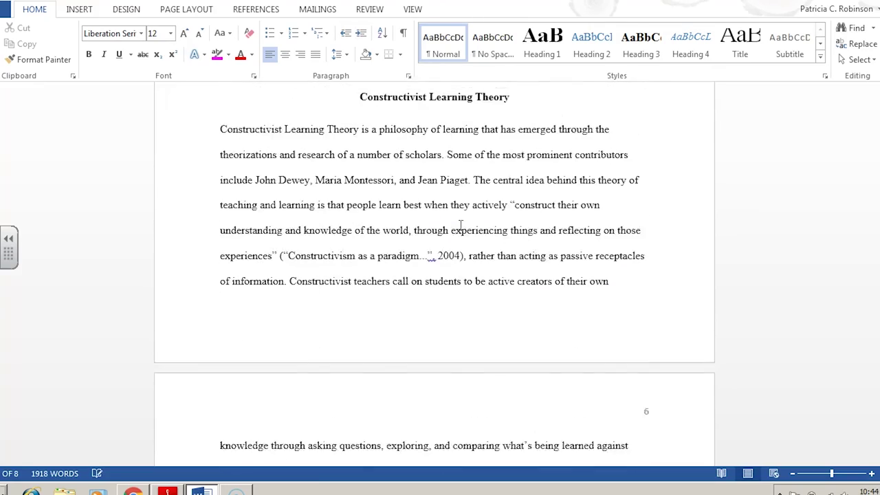
scroll(461, 224, up, 15)
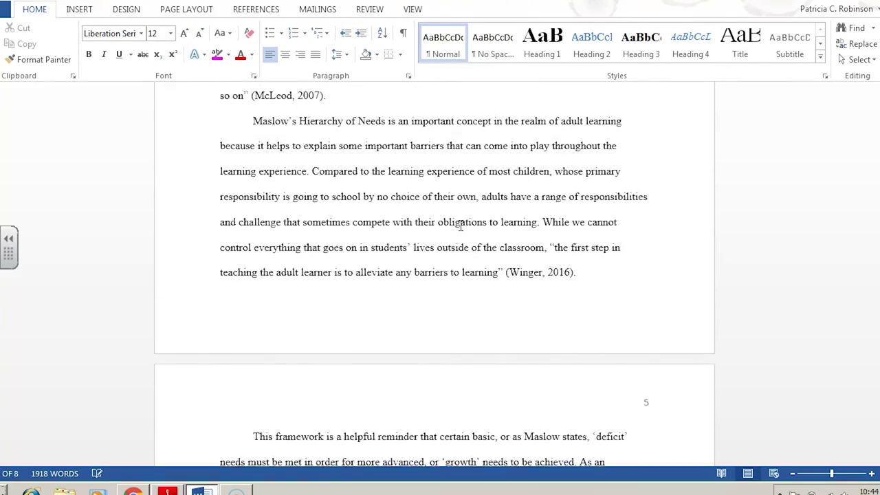